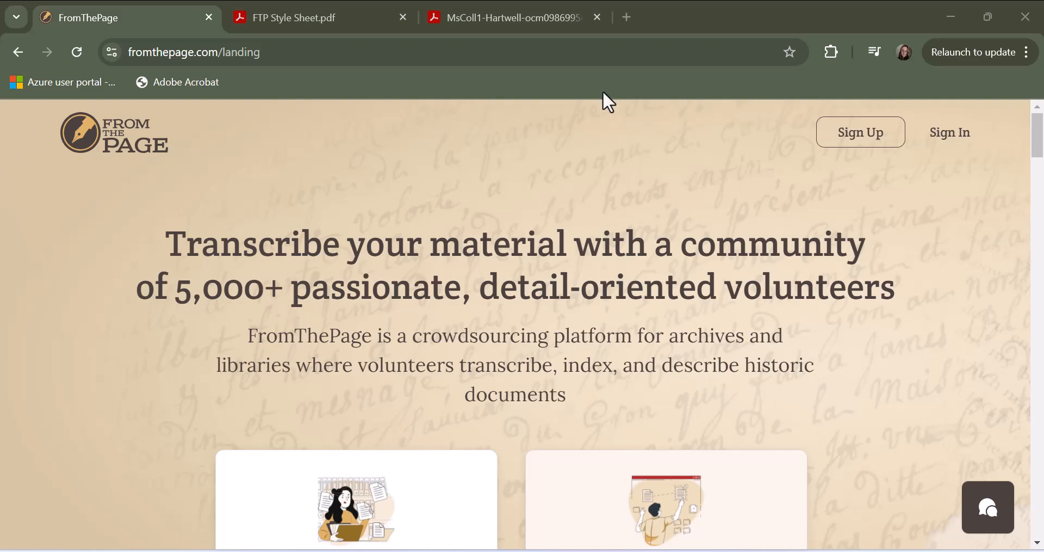
- Open the web page for folder 2, the outgoing Hartwell letter book, from the link in the Hartwell Papers finding aid
click(367, 12)
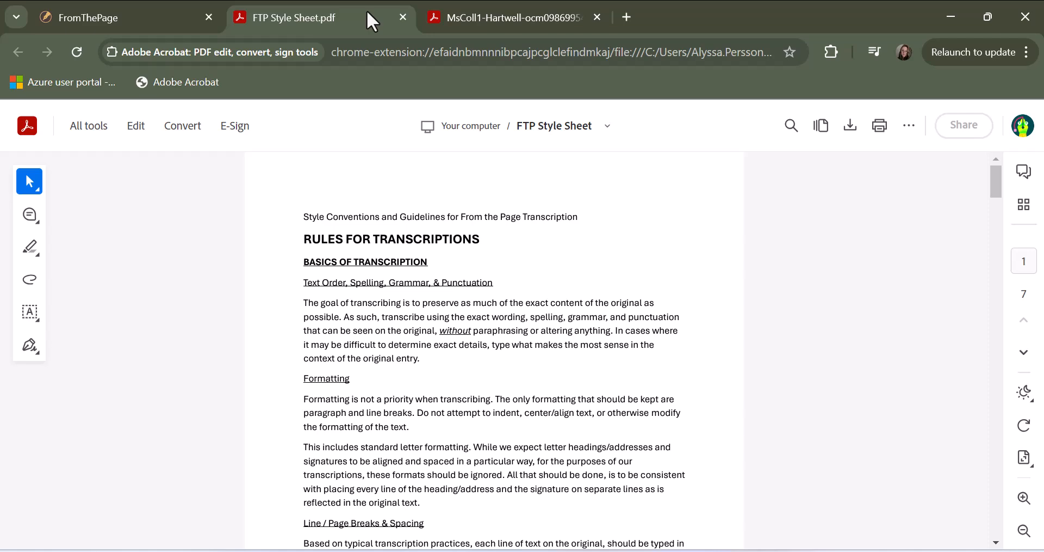
click(504, 22)
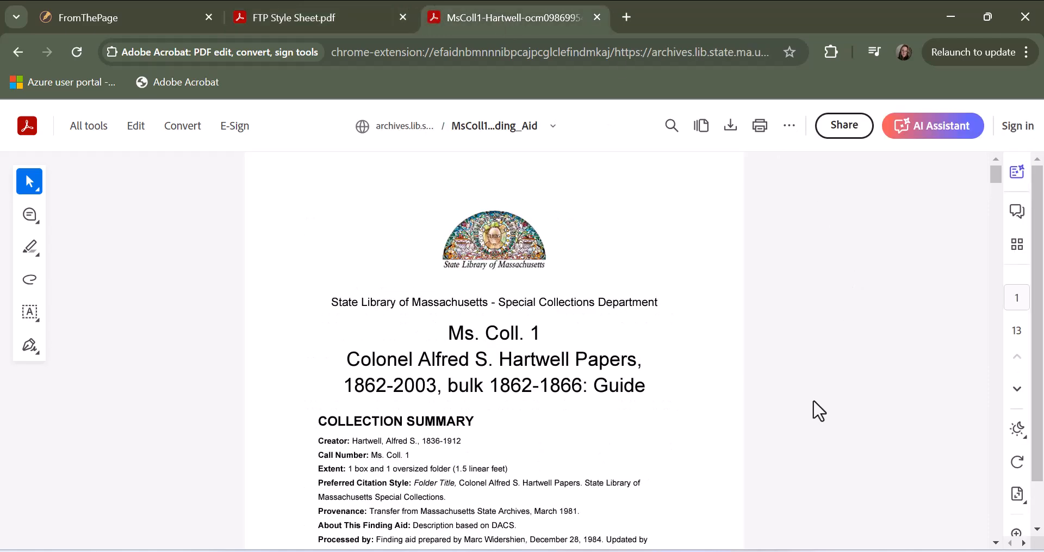
scroll(819, 411, down, 5)
scroll(819, 410, down, 2)
scroll(818, 411, down, 15)
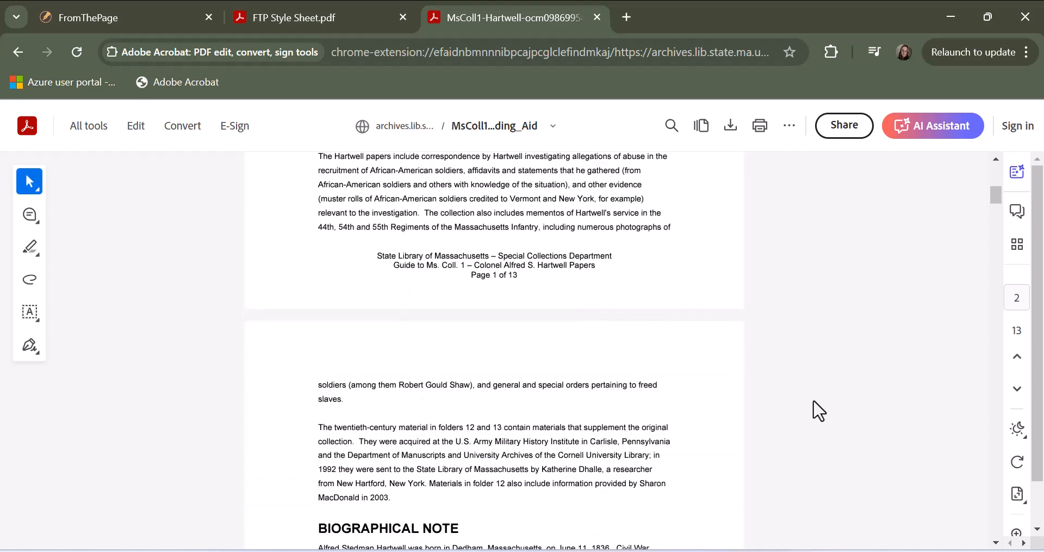
scroll(818, 411, down, 16)
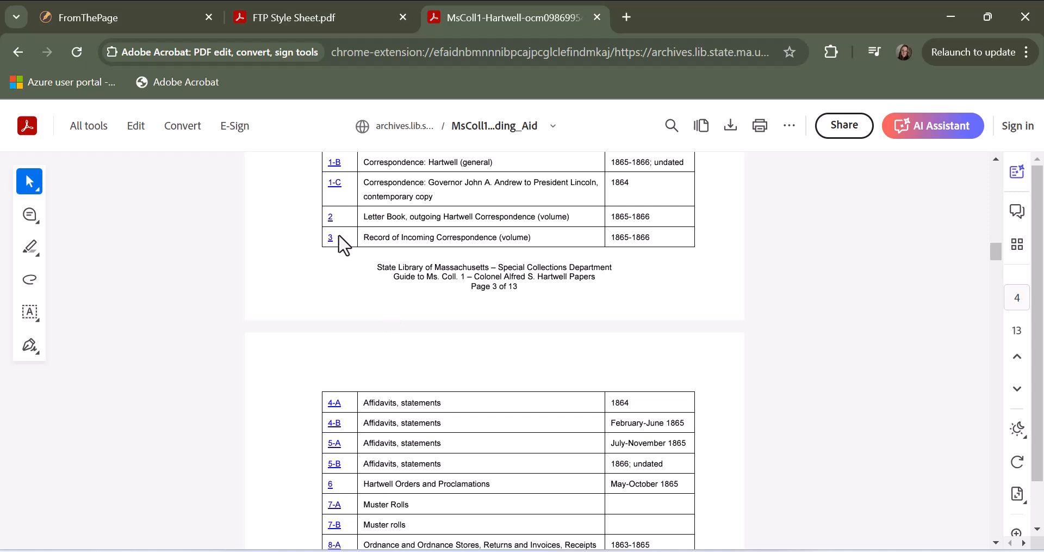
click(330, 217)
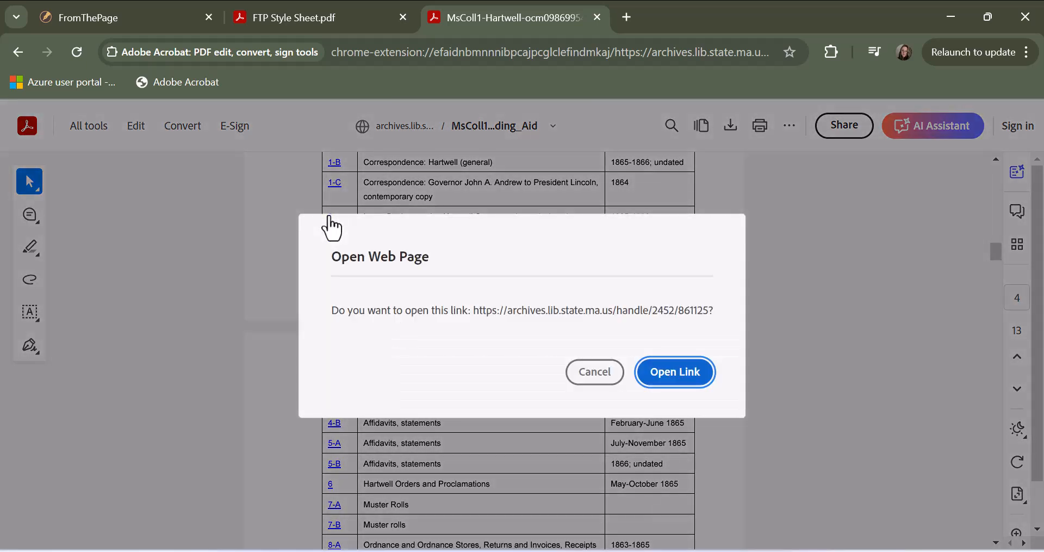
click(650, 375)
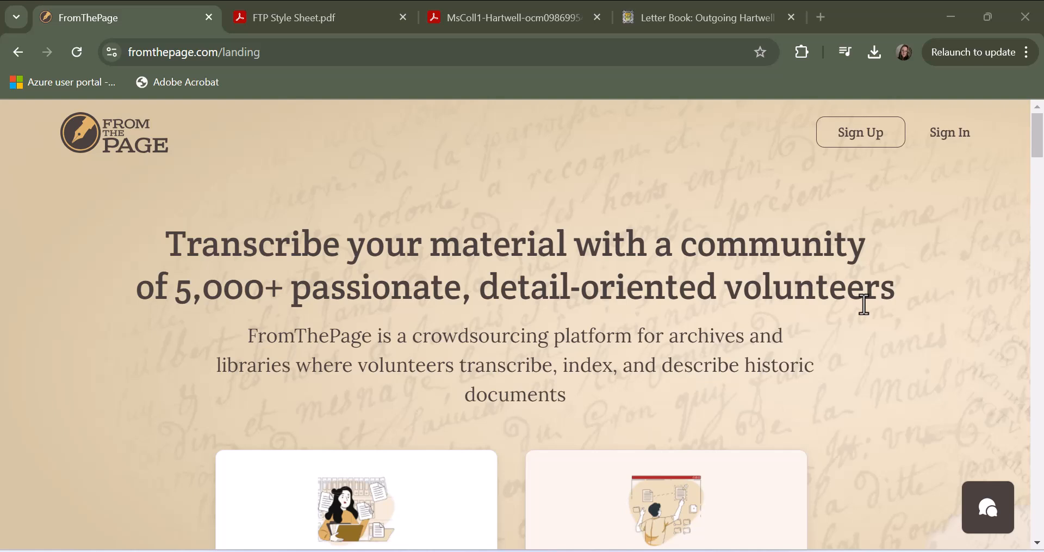
- Sign in to FromThePage with the saved credentials and open the Collaborator Dashboard
click(937, 139)
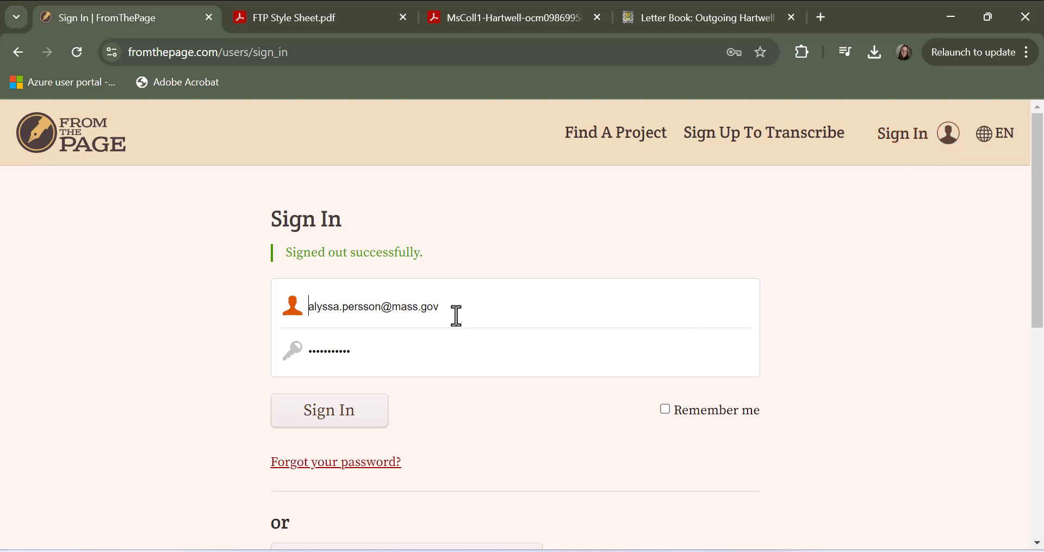
click(346, 421)
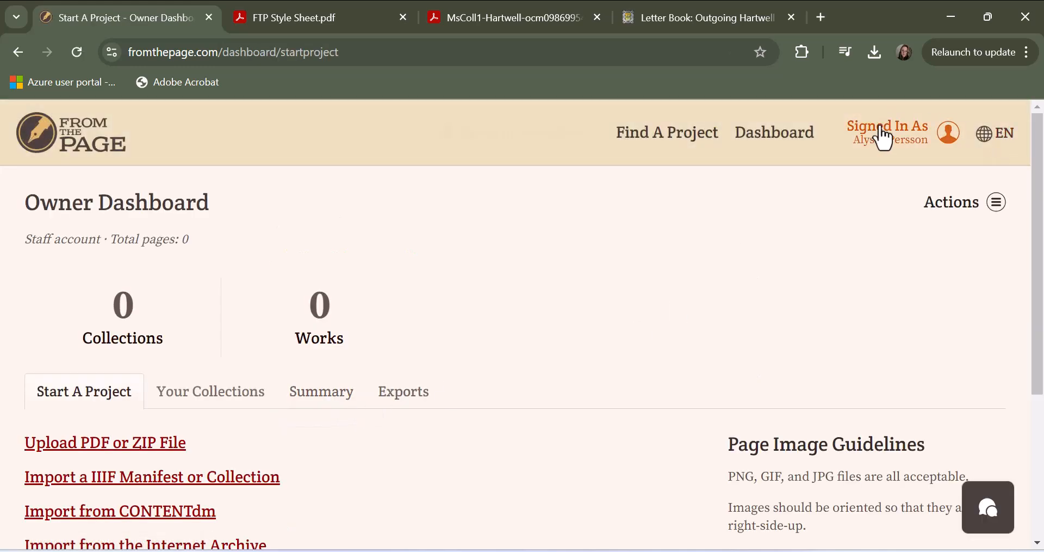
click(879, 136)
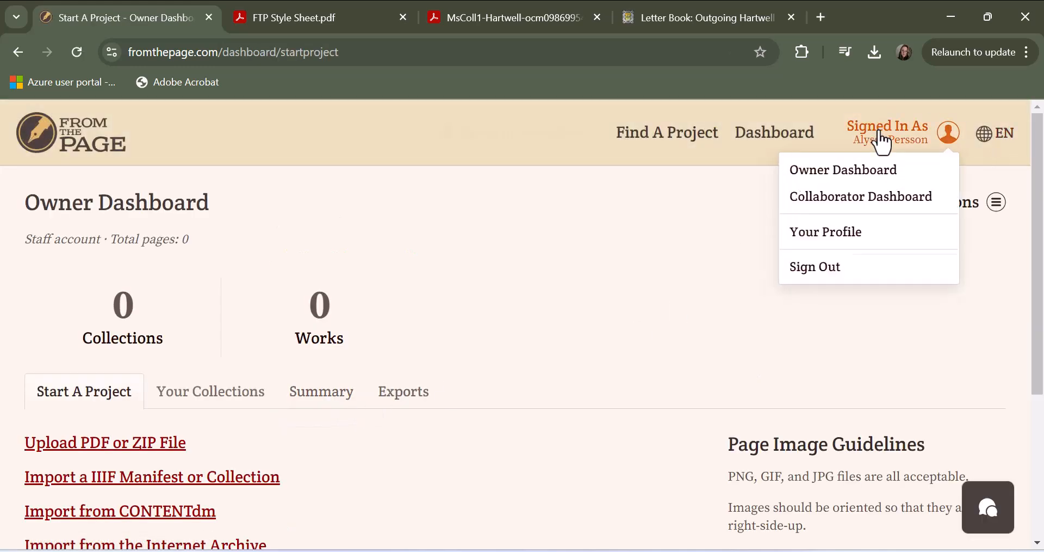
click(862, 196)
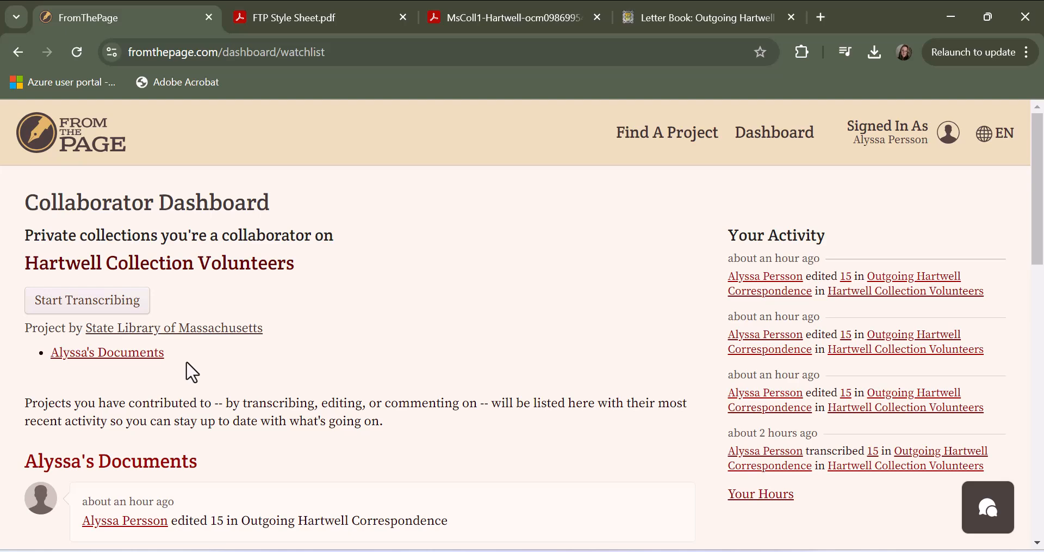
- Open the Outgoing Hartwell Correspondence work in the volunteer's own document collection under Hartwell Collection Volunteers
click(141, 356)
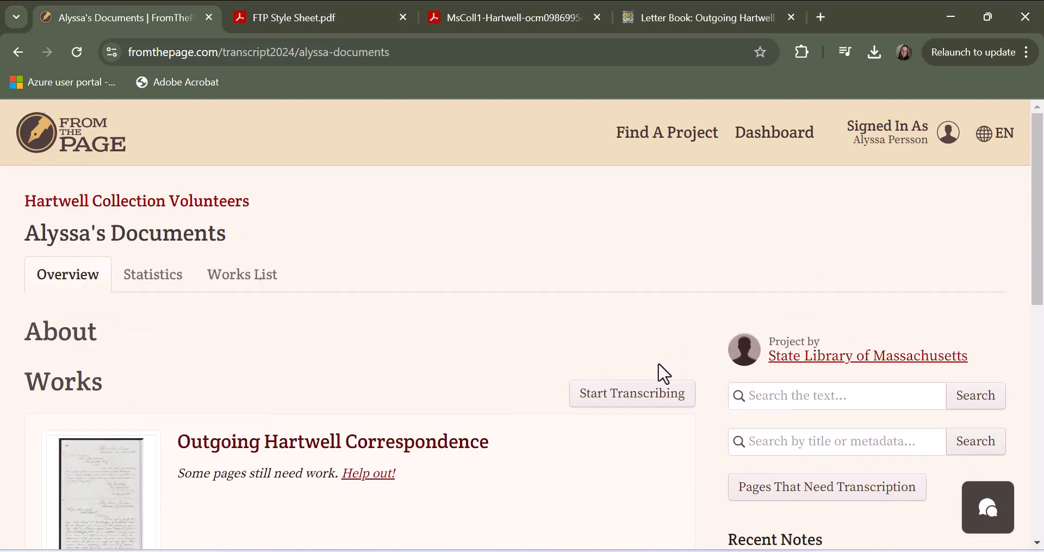
scroll(660, 374, down, 3)
click(467, 282)
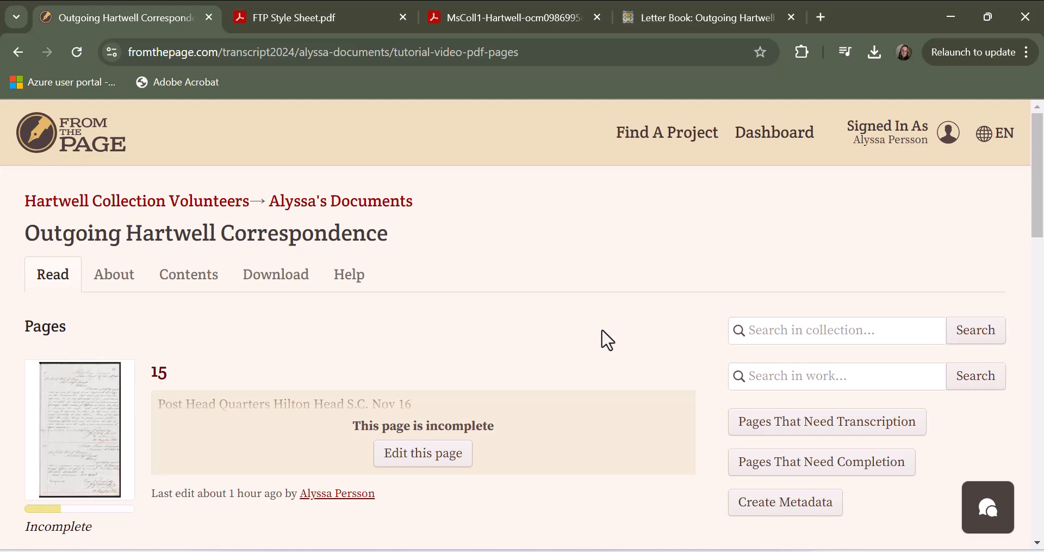
click(18, 52)
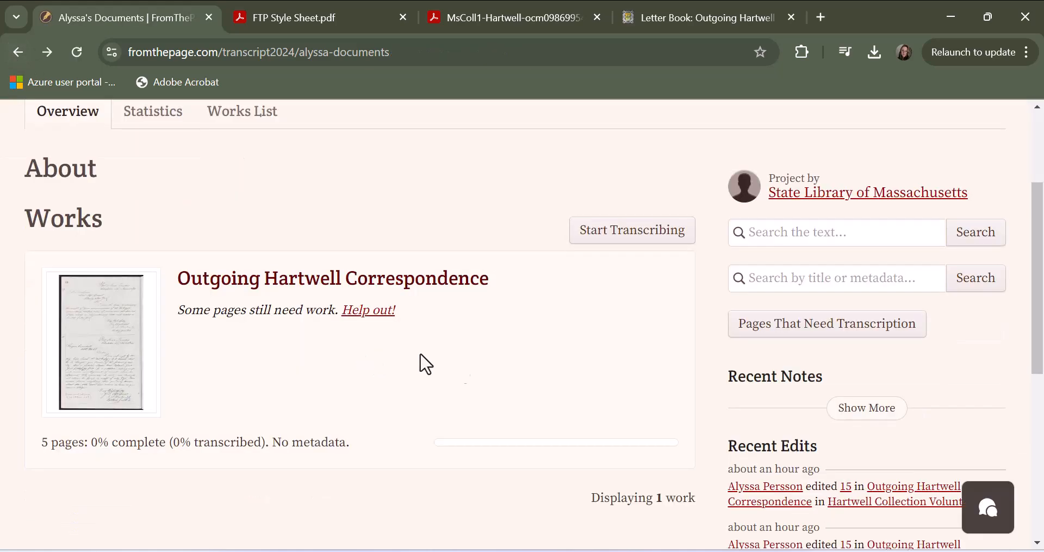
scroll(519, 366, up, 1)
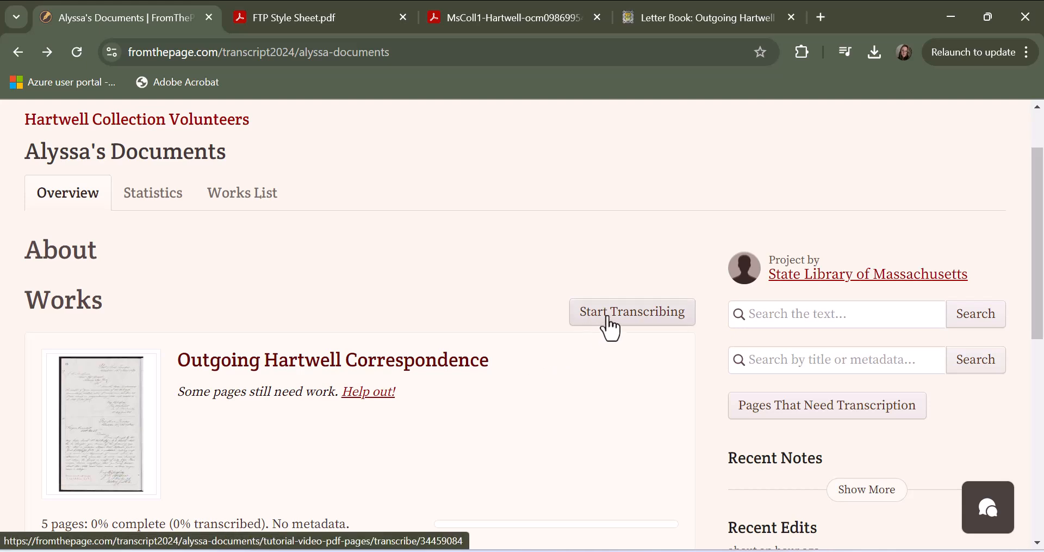
click(404, 370)
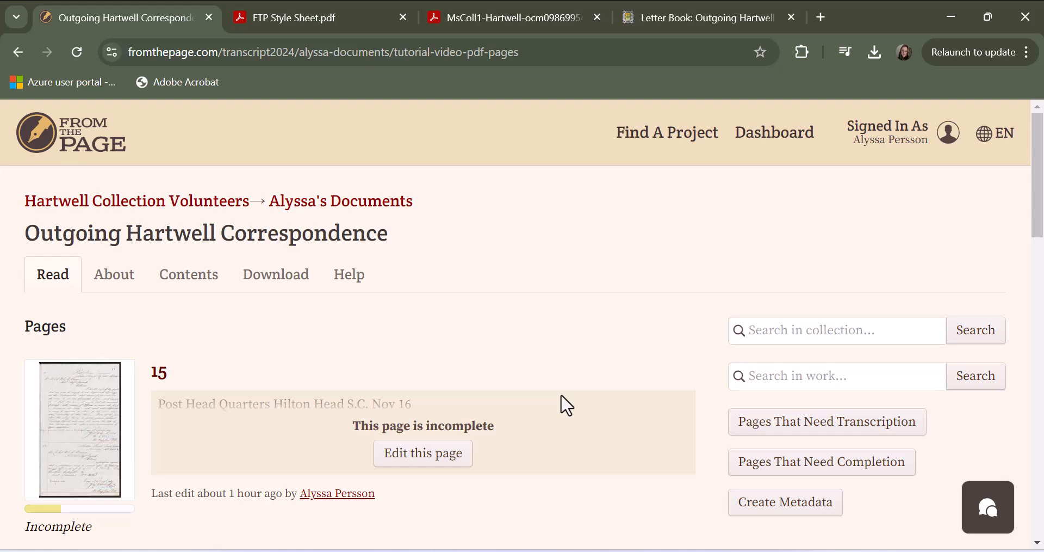
- Open page 15 for transcribing and show the transcription editor in fullscreen
scroll(566, 405, down, 3)
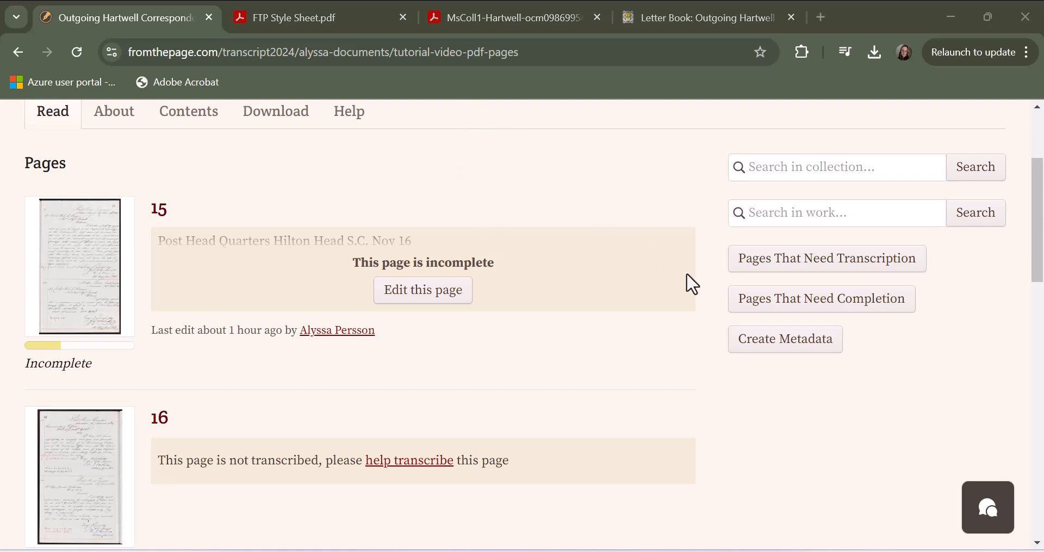
click(445, 297)
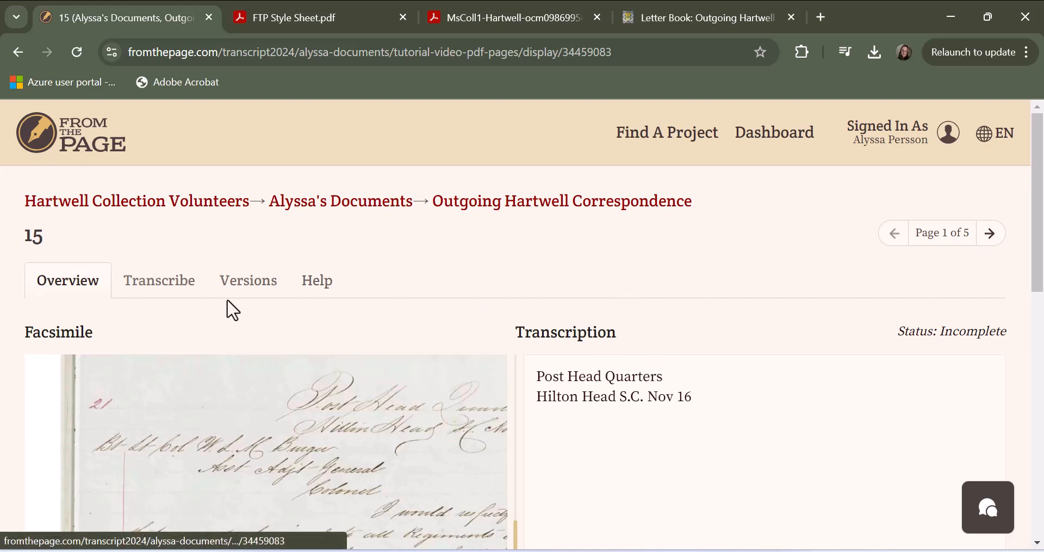
click(167, 295)
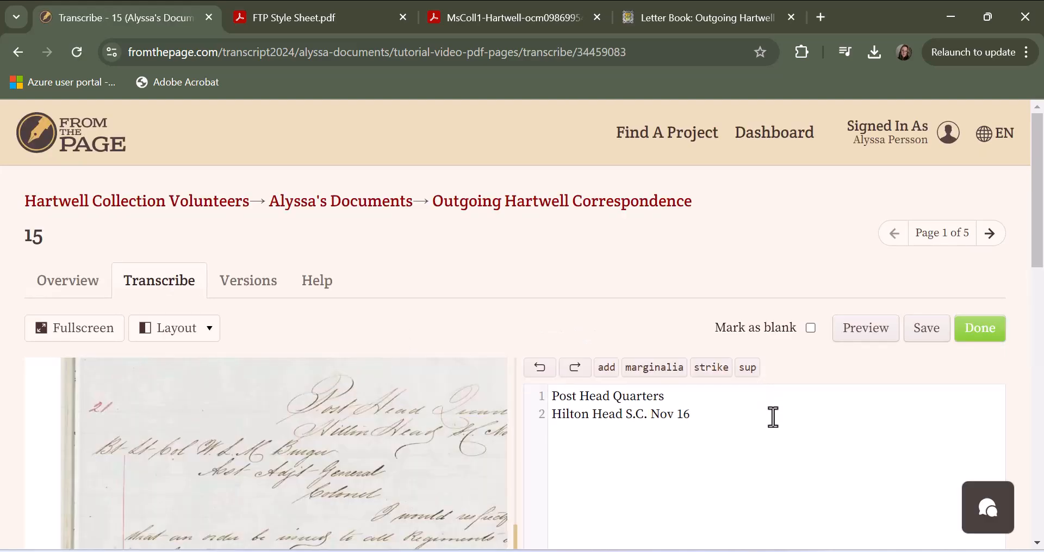
scroll(773, 408, down, 3)
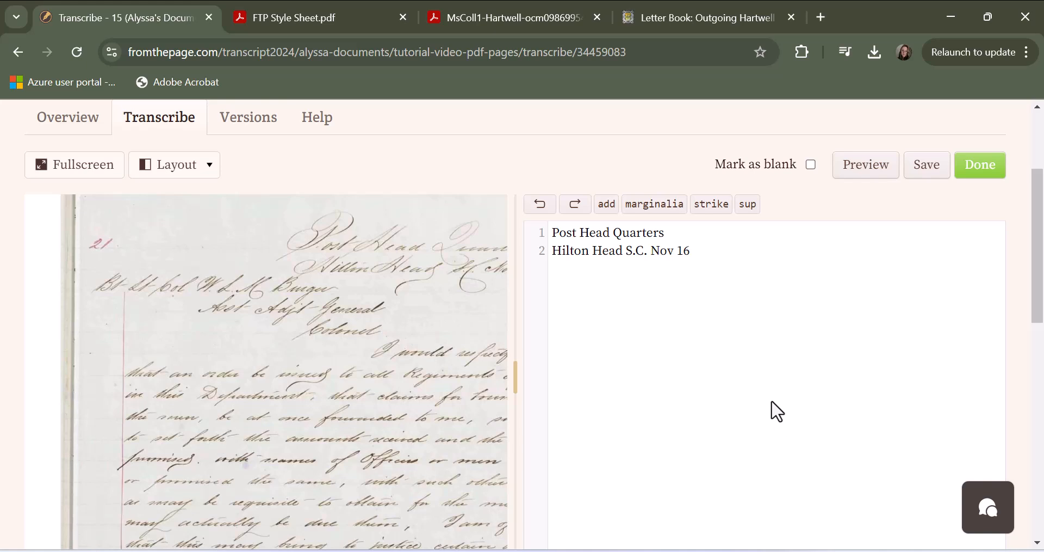
click(76, 166)
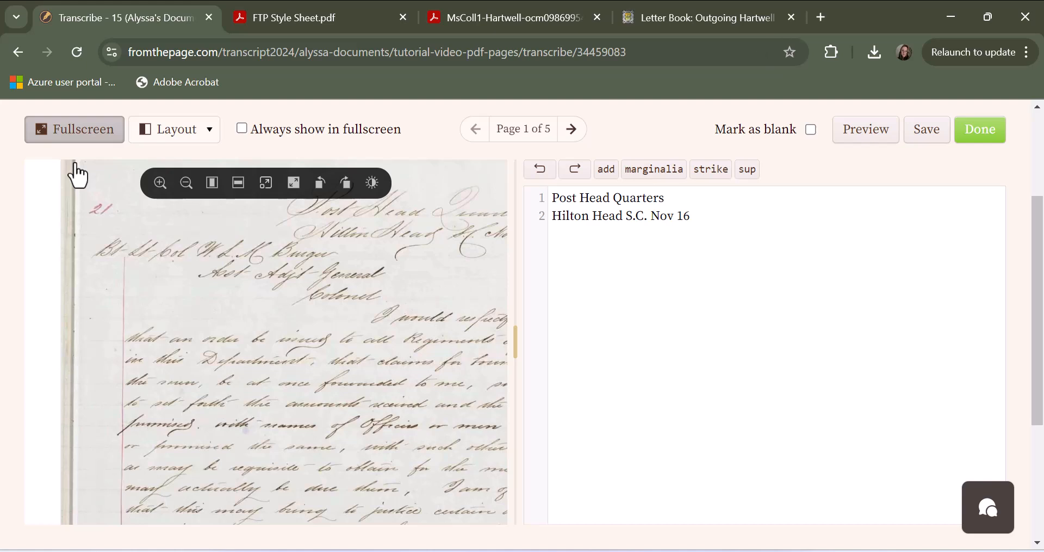
- Try the layout with the image at the top, and set it back to image at the left
click(207, 142)
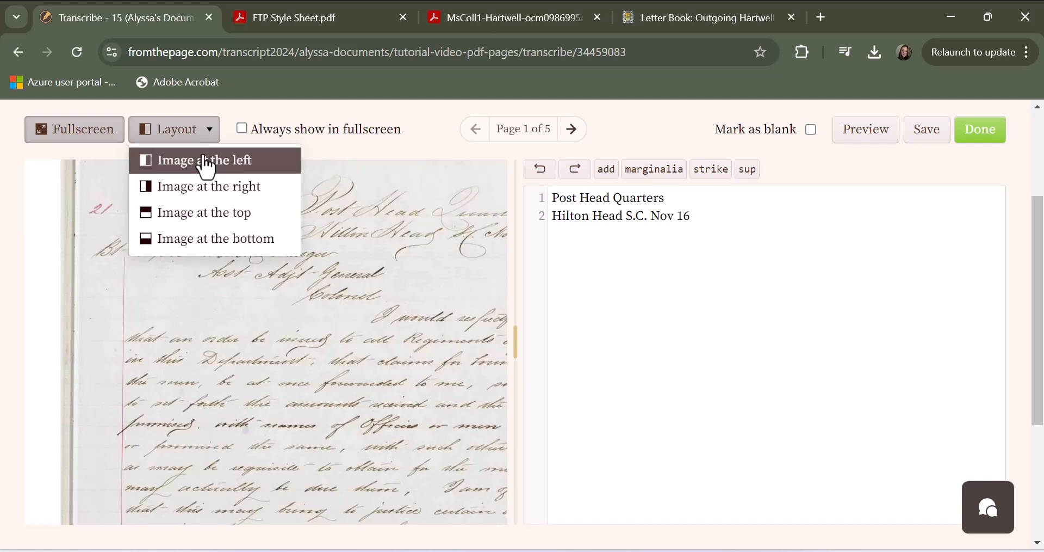
click(196, 213)
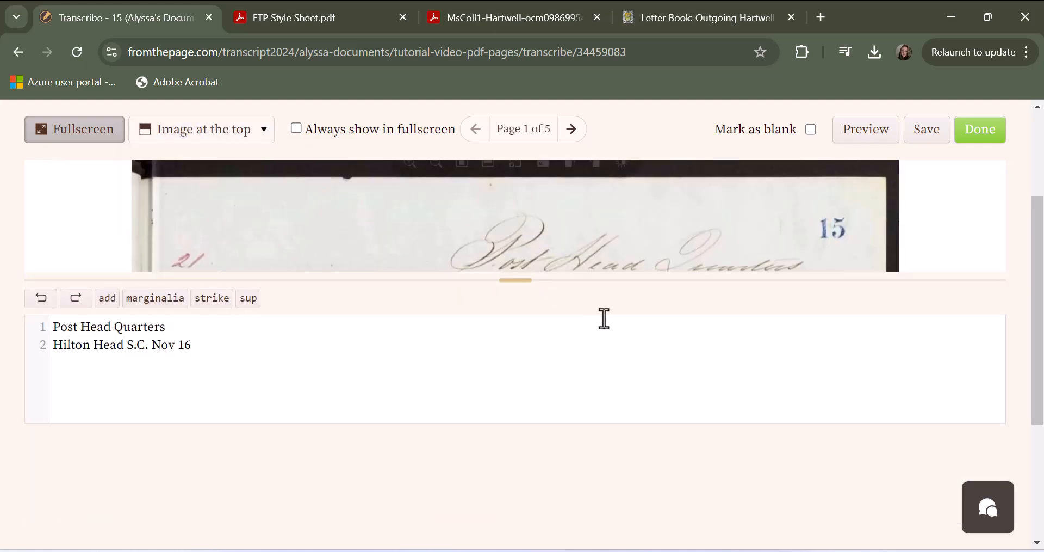
click(212, 132)
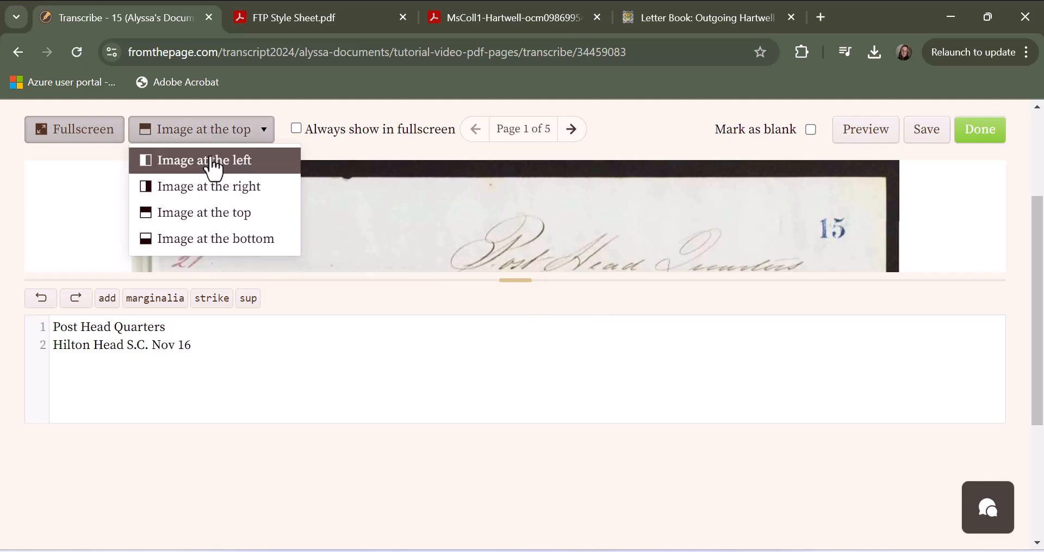
click(212, 159)
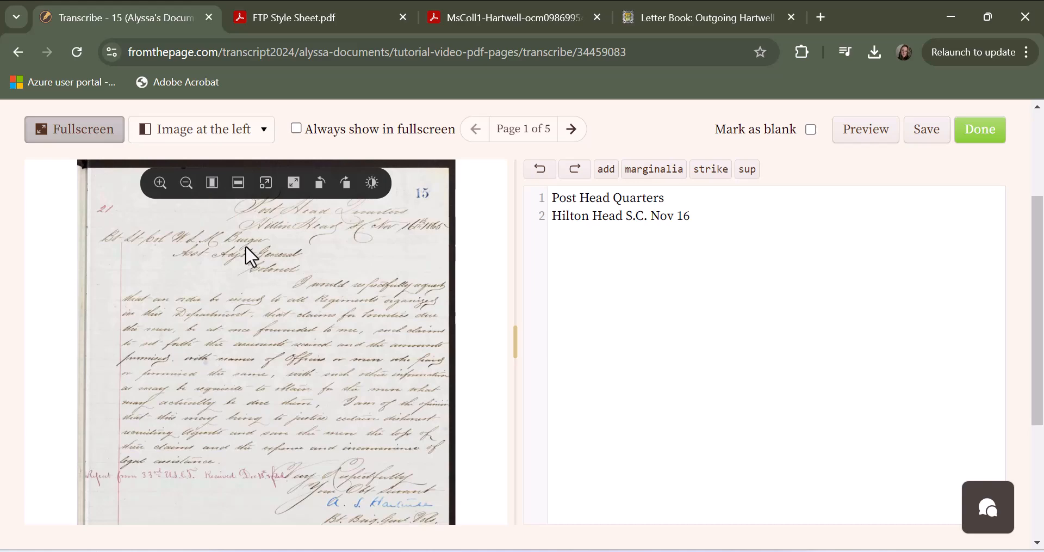
- Save the partial transcription of page 15
click(163, 187)
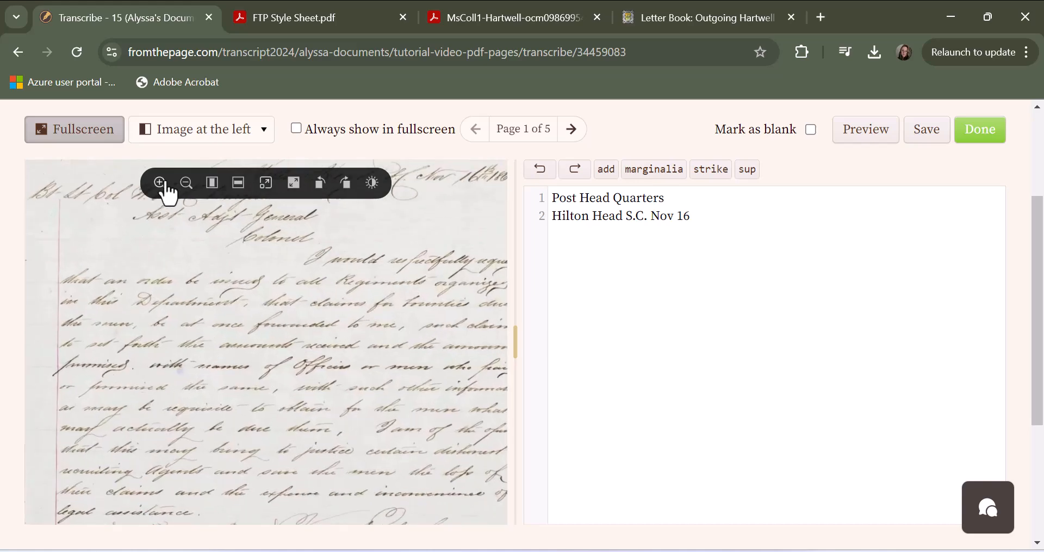
click(187, 183)
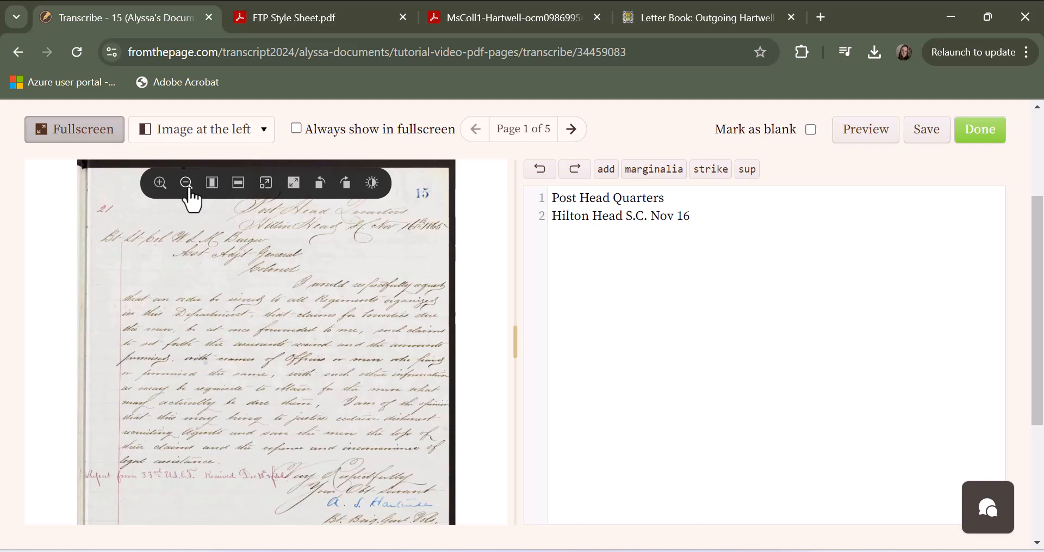
click(159, 184)
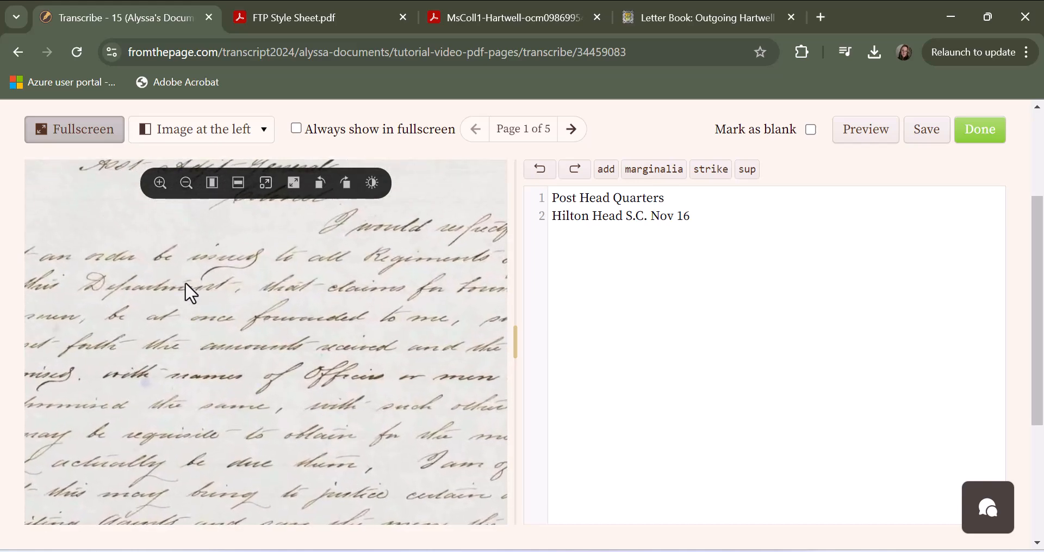
drag(179, 305, 419, 343)
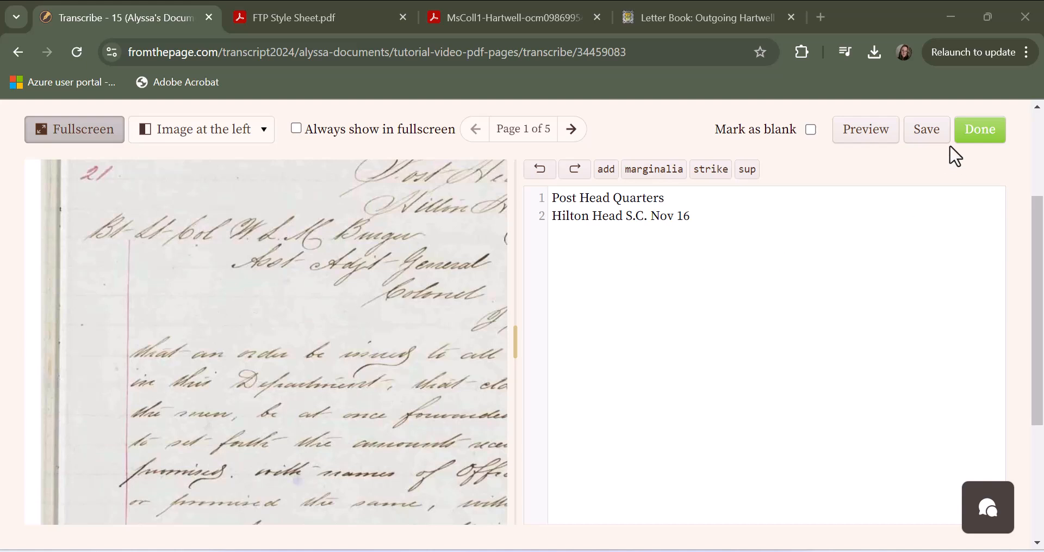
click(922, 136)
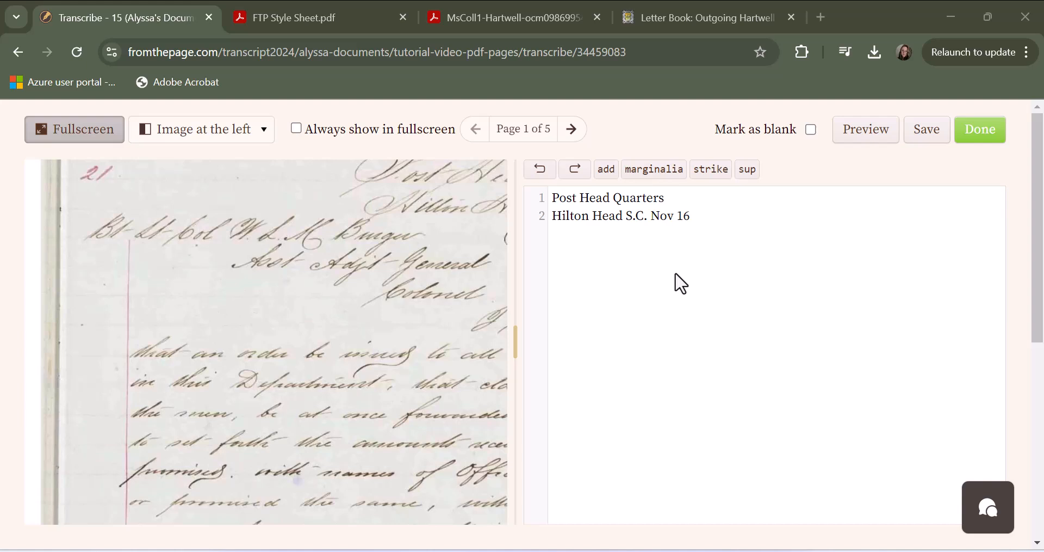
- Complete the date on line 2 after "Nov 16" with a superscript "th" and the year 1865, matching the handwritten letter
click(706, 216)
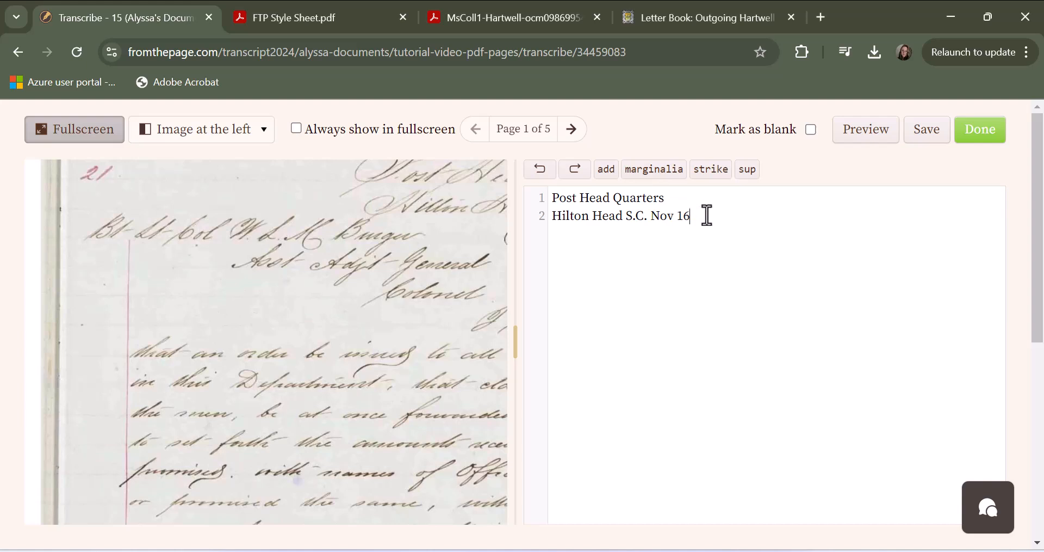
drag(430, 276, 237, 334)
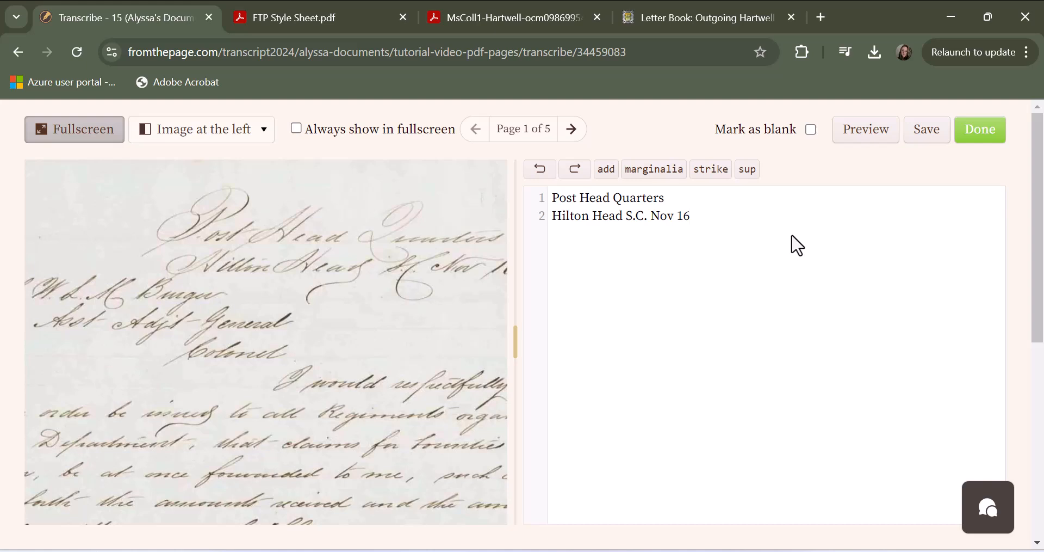
drag(433, 333, 353, 337)
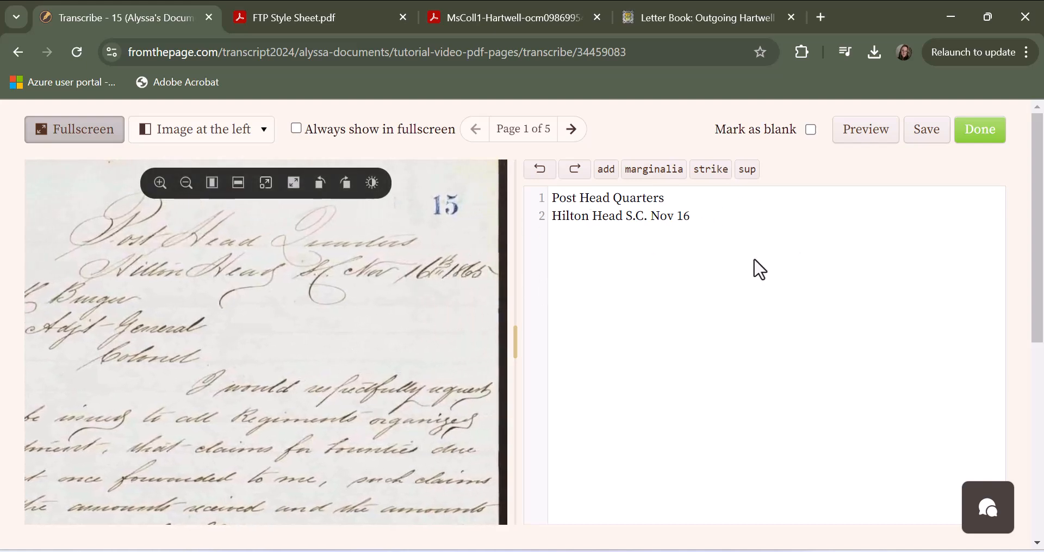
click(746, 173)
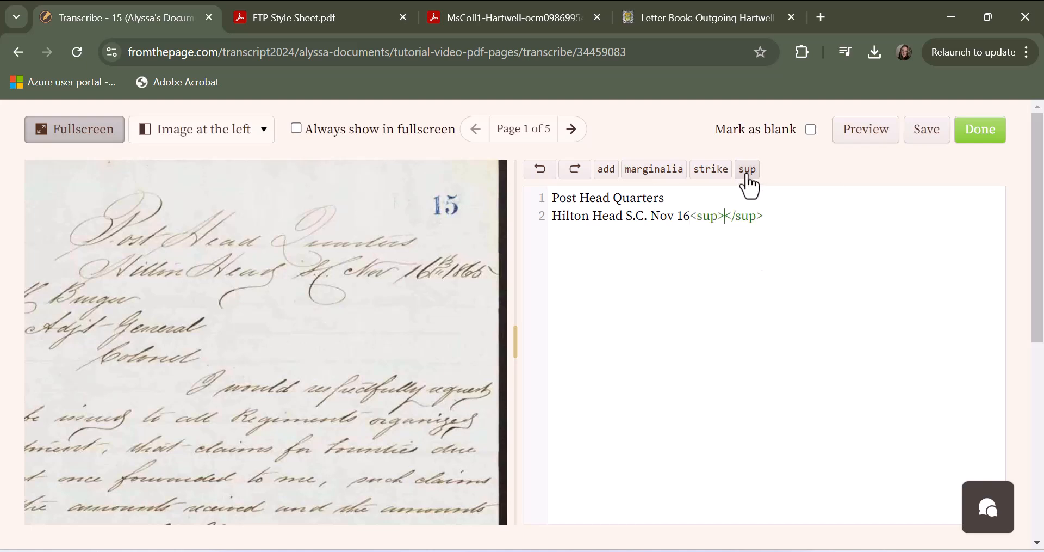
text(th)
click(807, 217)
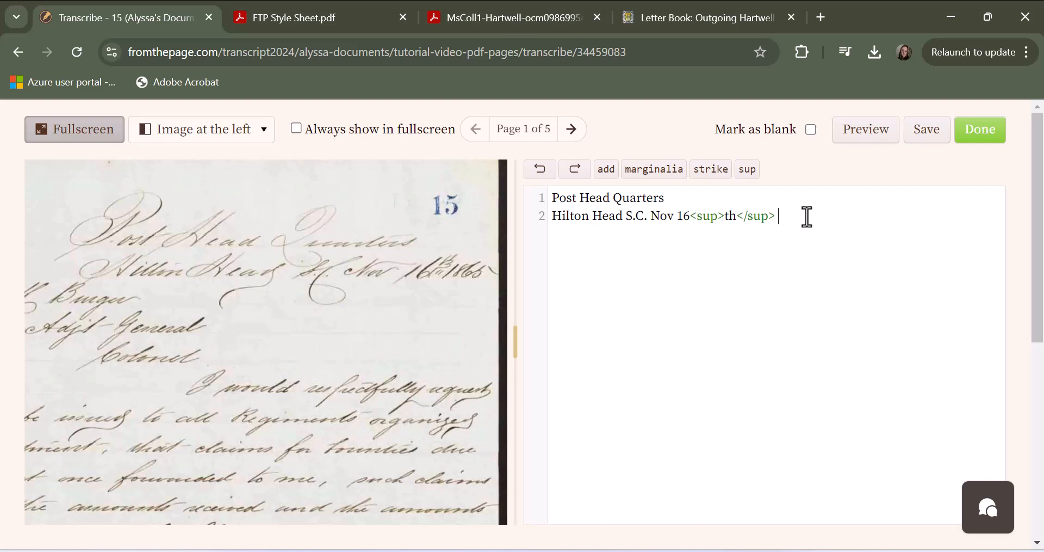
text(1865)
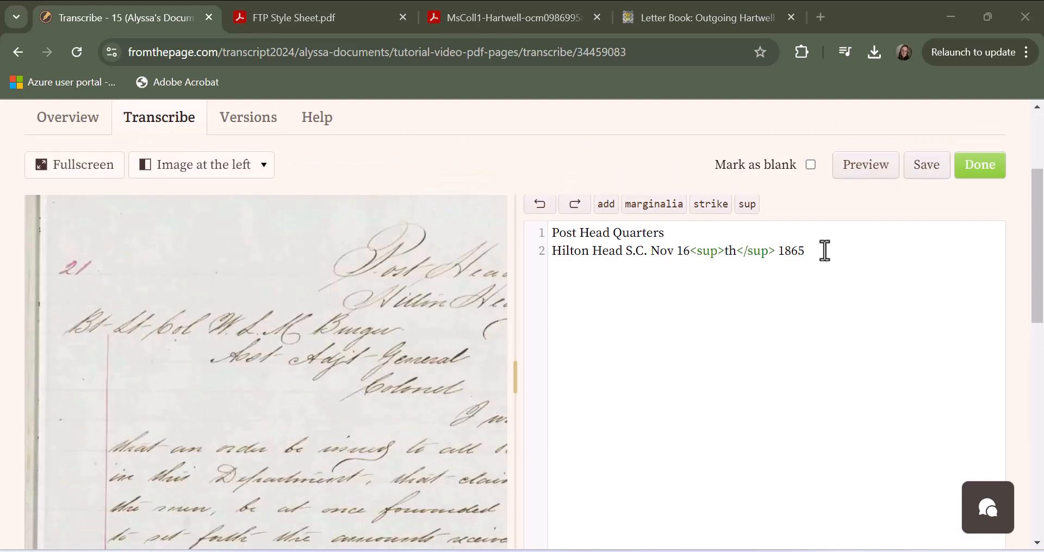
- Add a third line with the uncertain reading "[B?]" below the date line and save the page 15 transcription
click(816, 254)
key(Return)
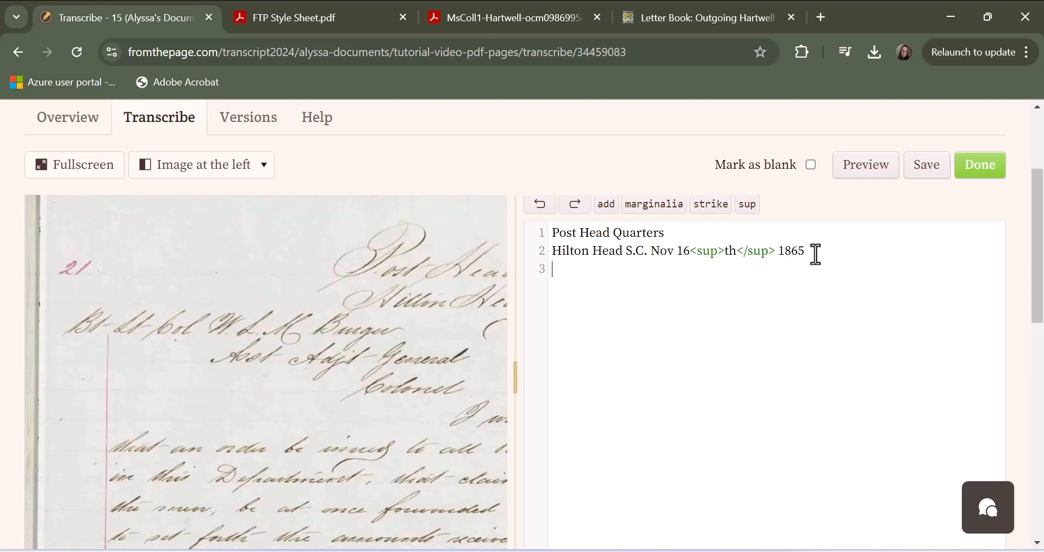
text([B?])
click(925, 166)
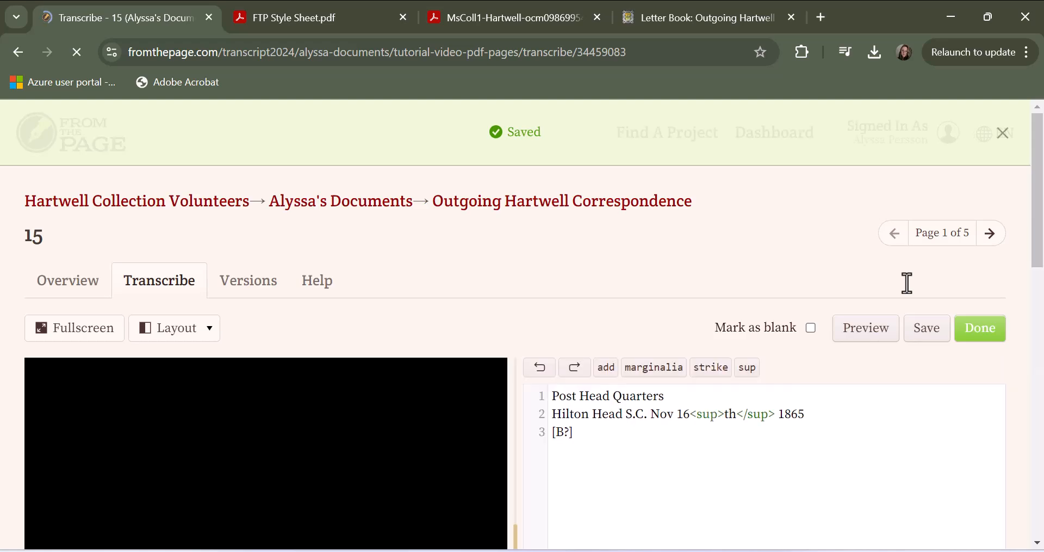
- Start a page note under Notes and Questions with the transcriber's first name, the line 3 reference and "- unclear letter:"
scroll(879, 383, down, 2)
scroll(884, 396, down, 2)
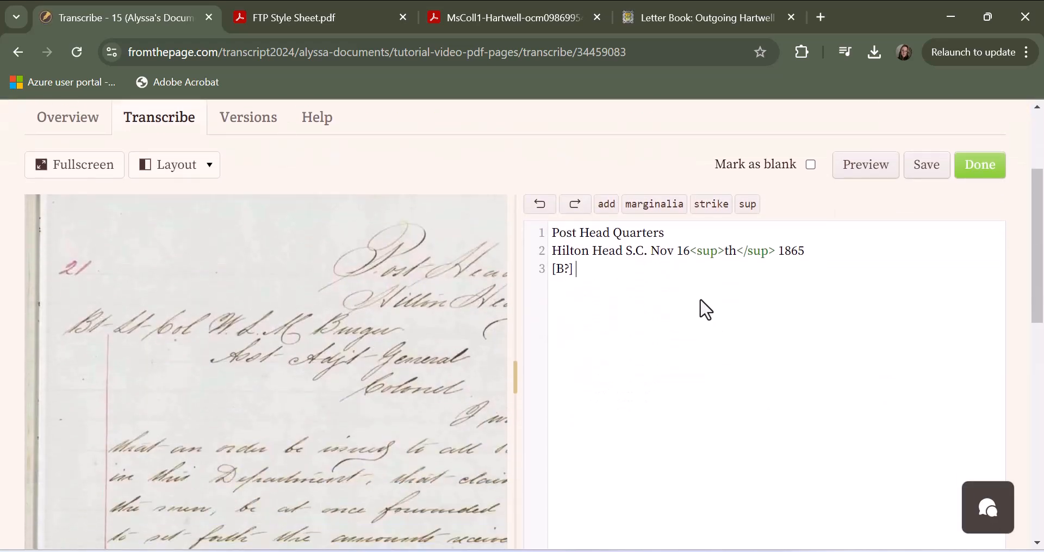
scroll(881, 265, up, 4)
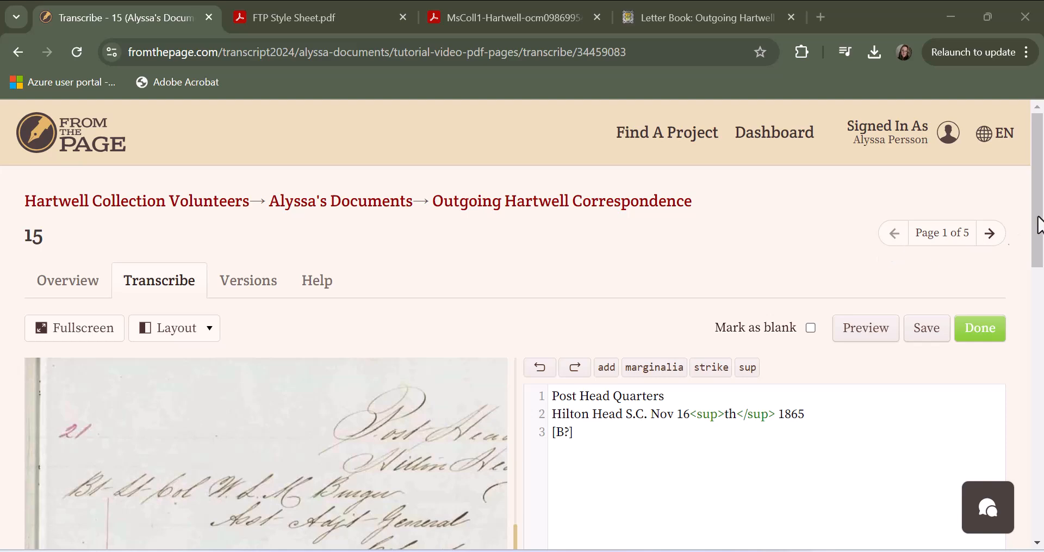
drag(1035, 200, 1038, 443)
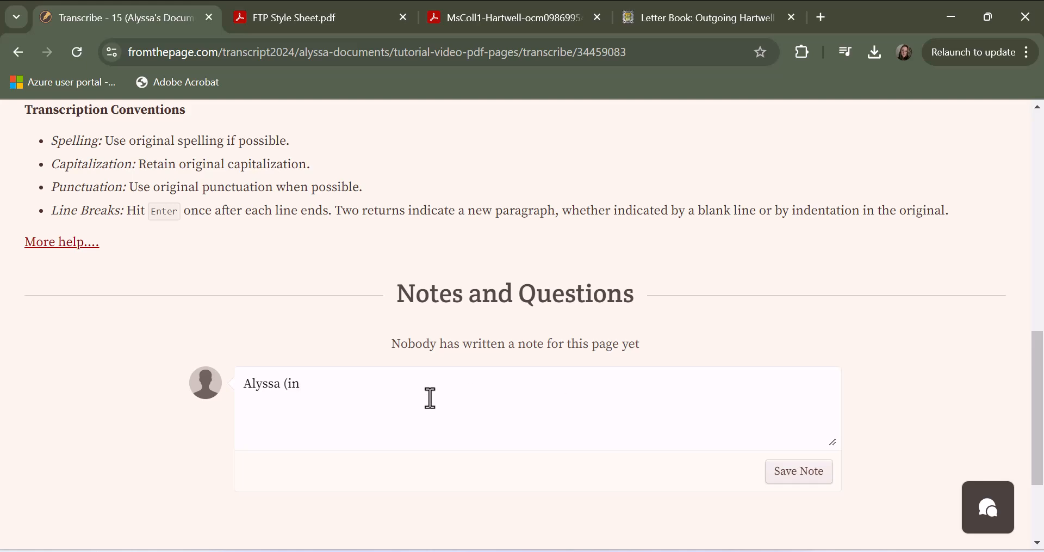
text(3) - unclear letter:)
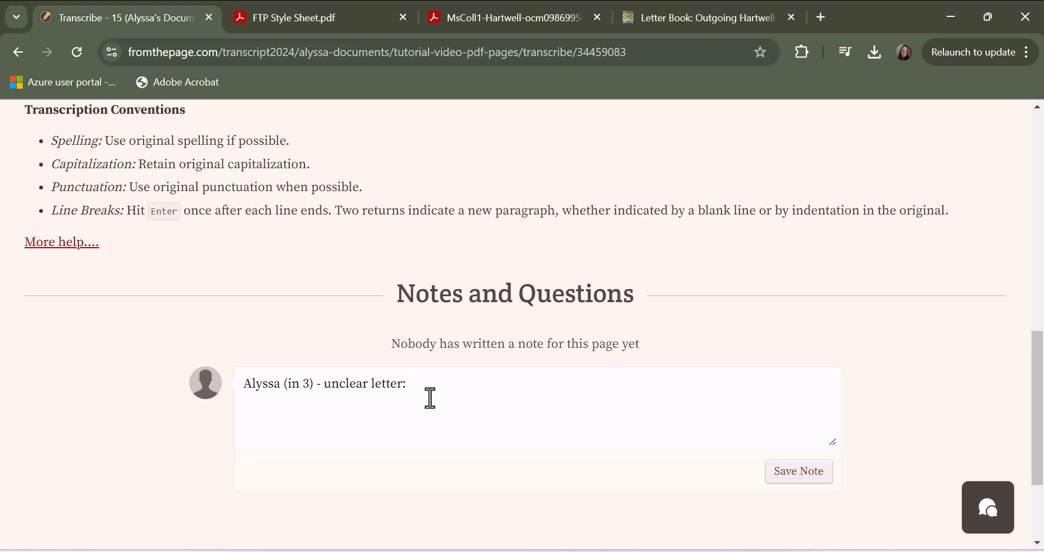
text( I think the letter afte)
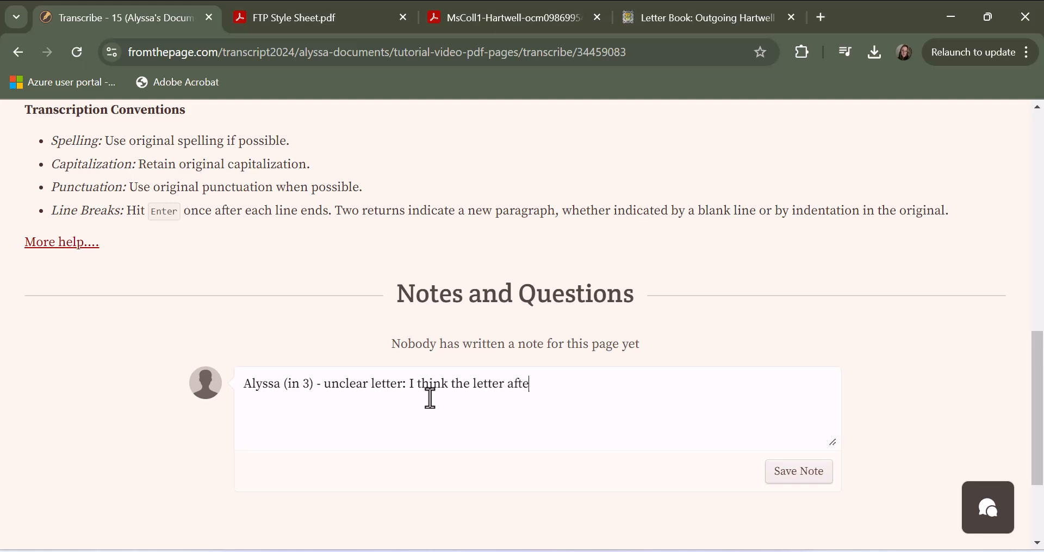
text(r B is a lower case)
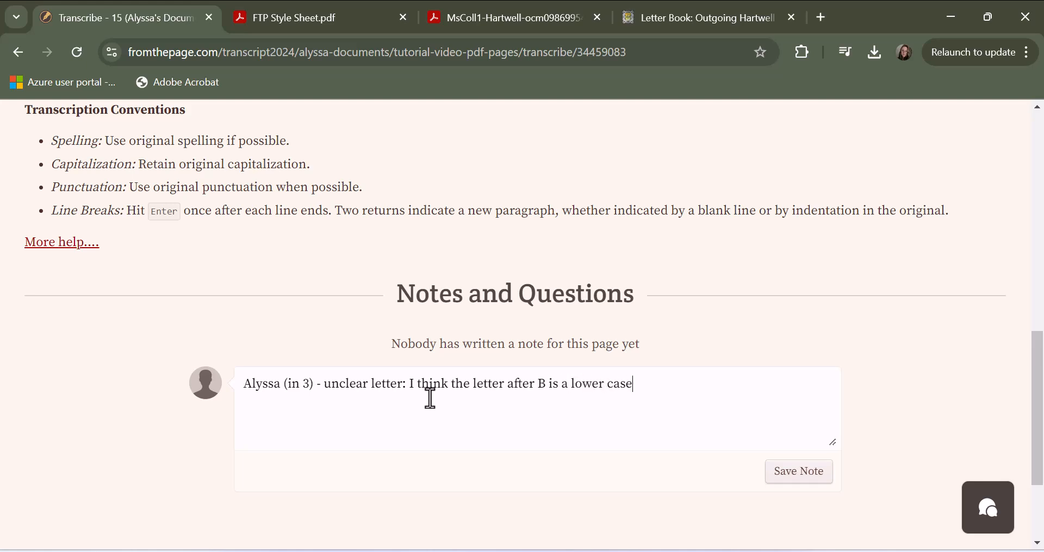
text( "L")
- Complete the note with "I think the letter after B is a lower case "L"" and save it
click(780, 474)
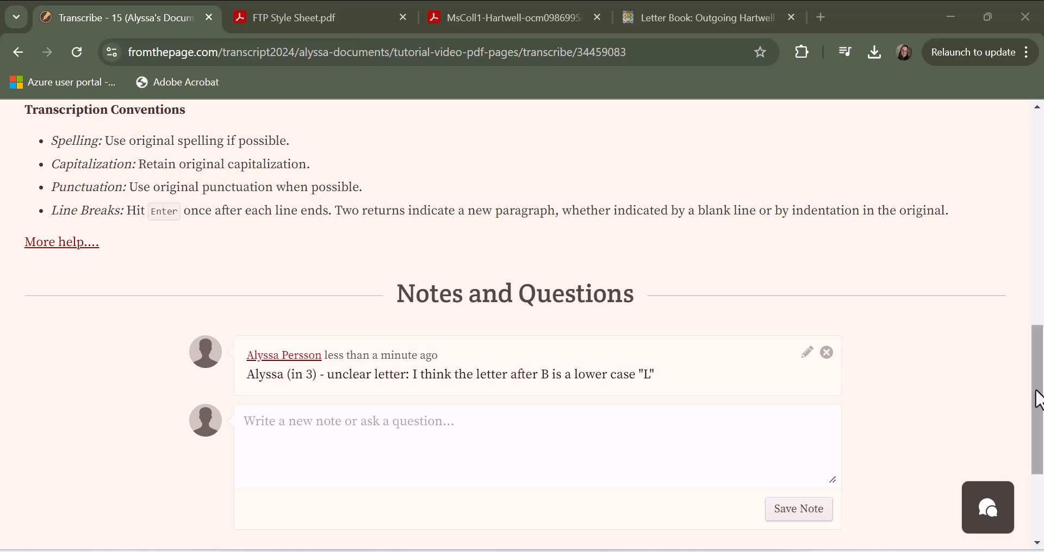
- Review the revision history of page 15 and compare the latest version with the previous one
drag(1039, 400, 1039, 190)
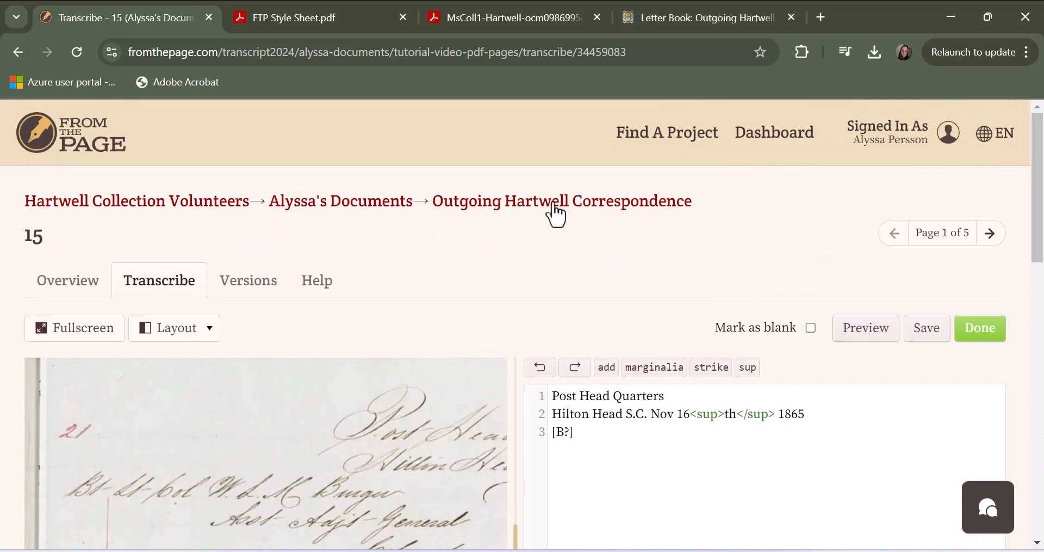
click(248, 282)
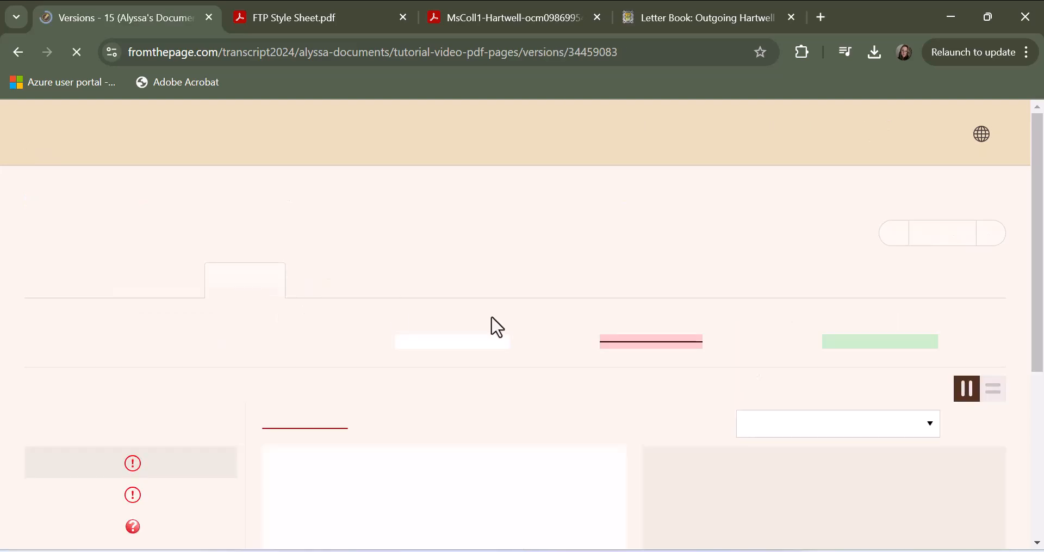
scroll(713, 402, down, 3)
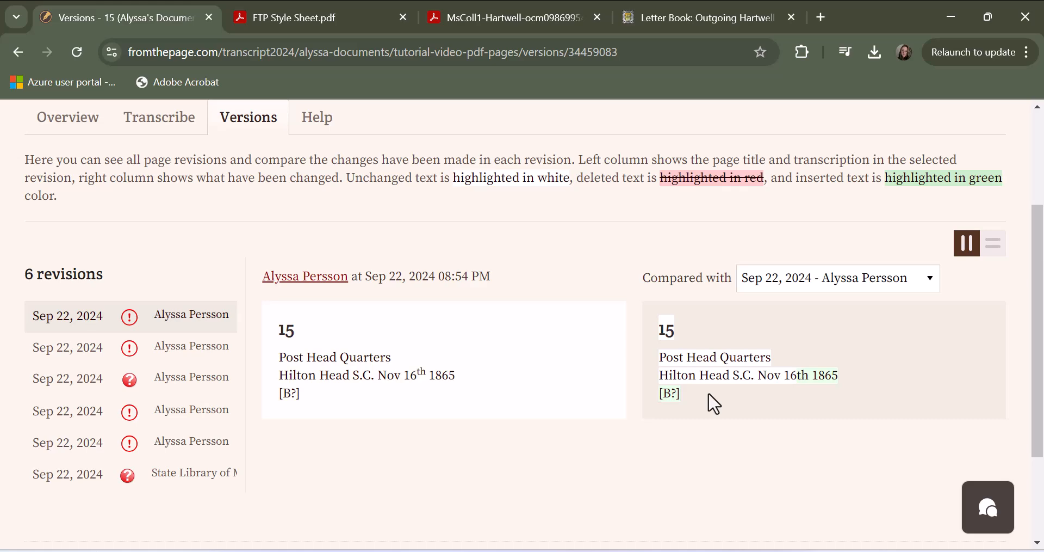
scroll(712, 402, up, 3)
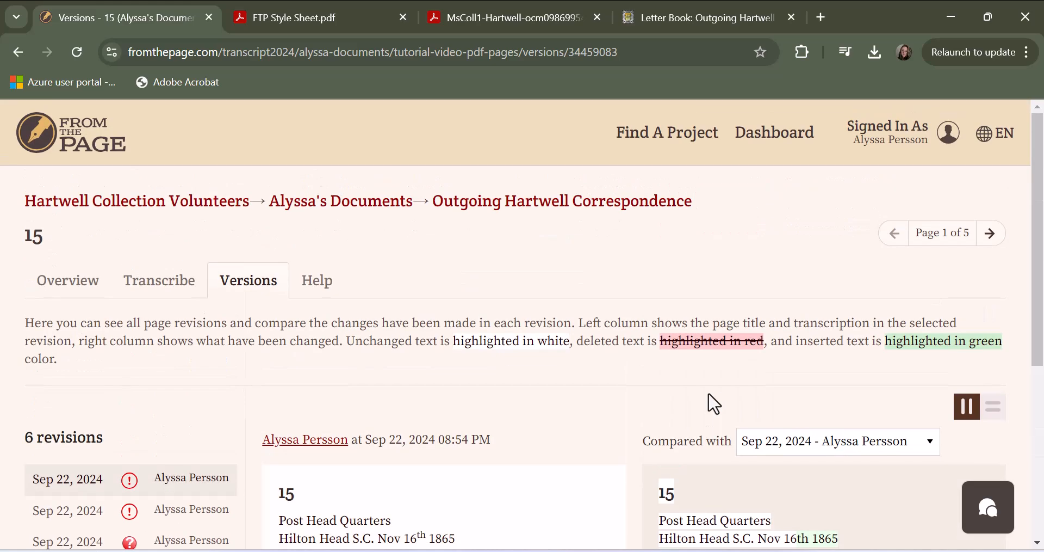
- Return to the page 15 transcription and mark it as done
click(158, 282)
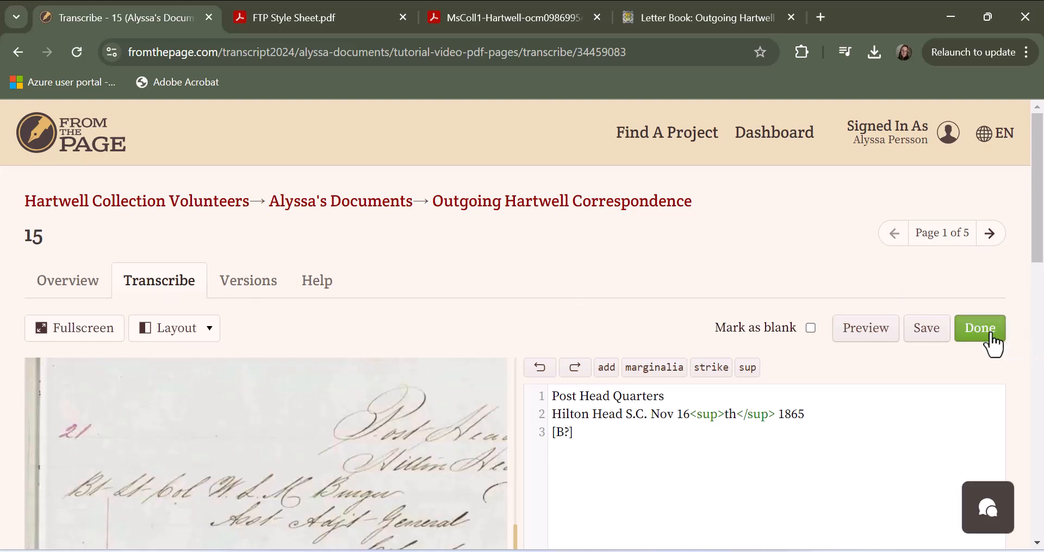
click(993, 340)
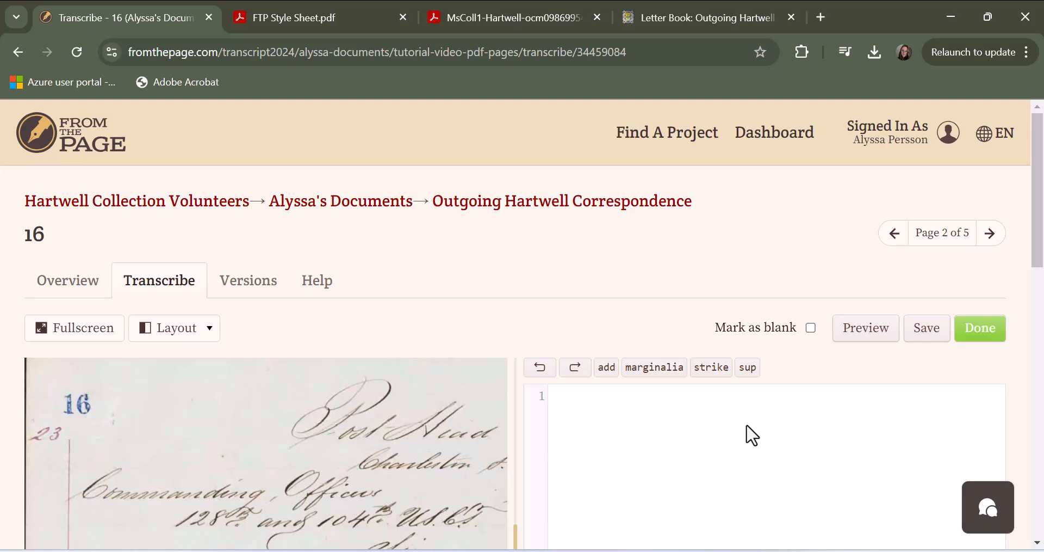
- Switch to the FTP Style Sheet PDF to consult the transcription rules
click(303, 16)
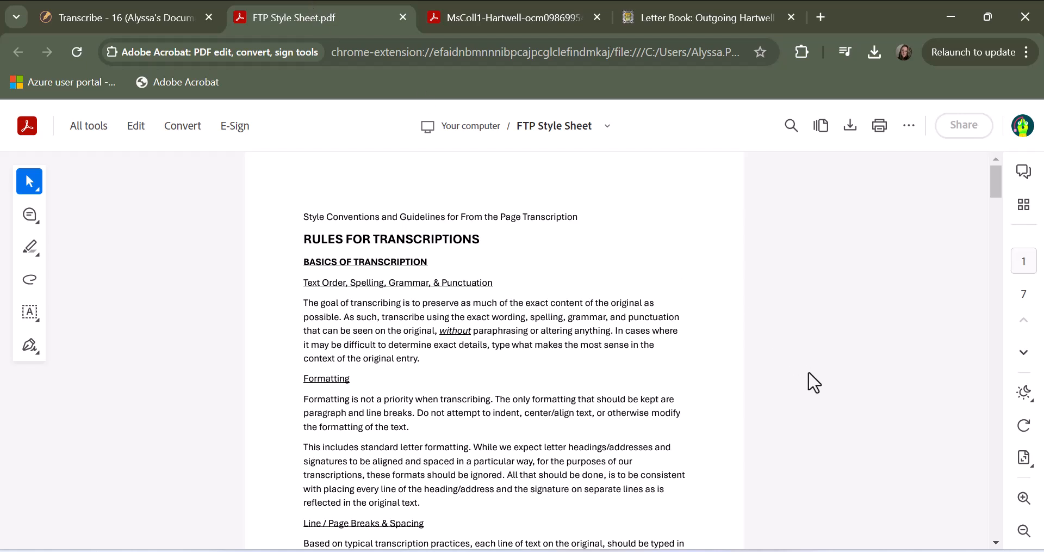